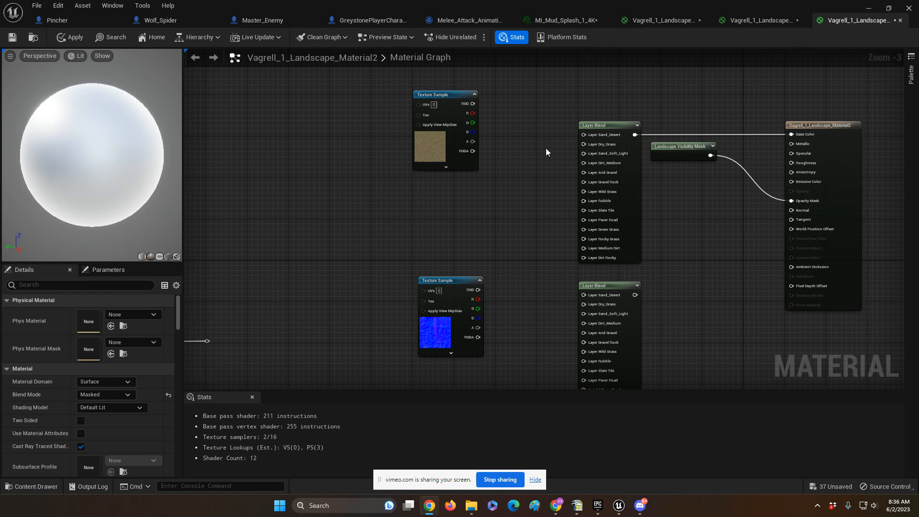
# Add a LandscapeLayerBlend node between the texture samples and the existing blend nodes, and give it two layer elements.
pyautogui.rightClick(534, 159)
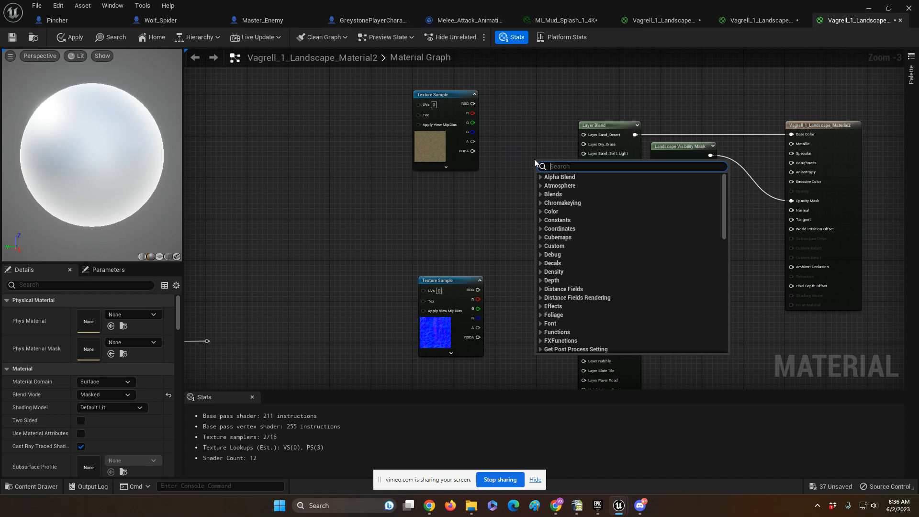
pyautogui.write('land')
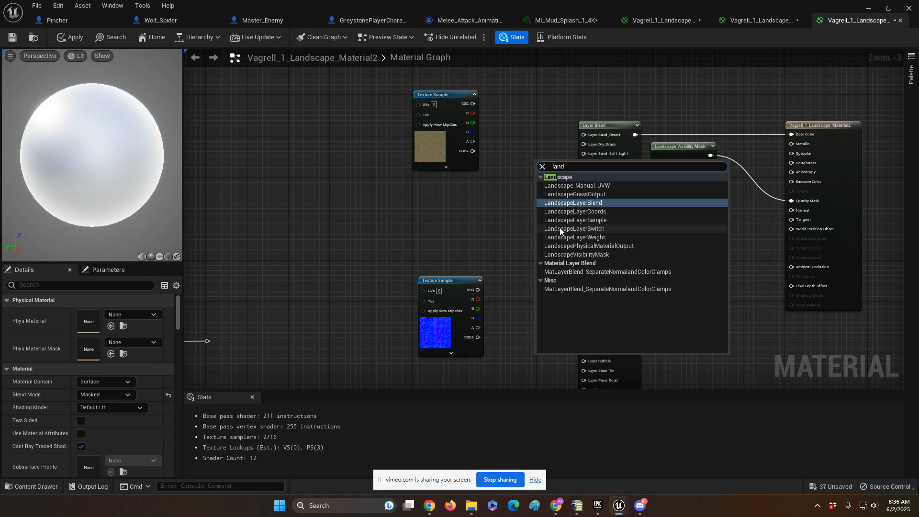
pyautogui.click(579, 203)
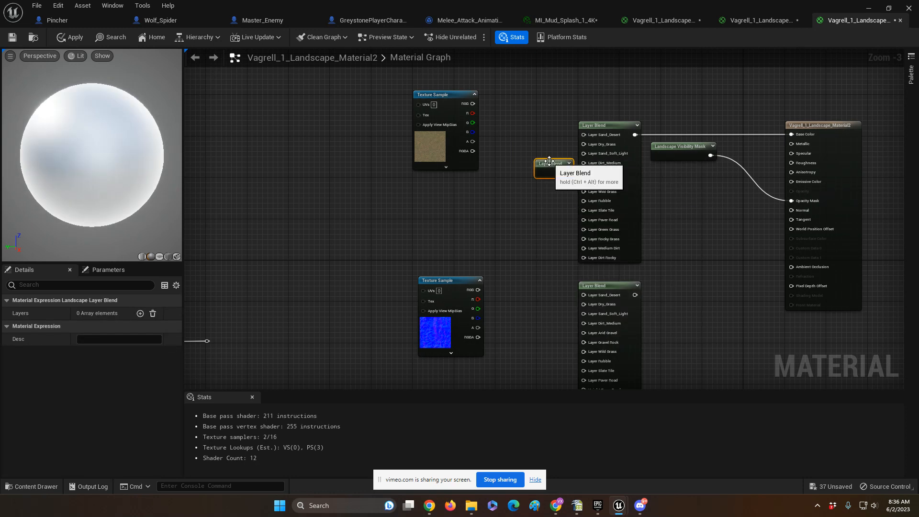
pyautogui.moveTo(549, 164); pyautogui.dragTo(514, 174)
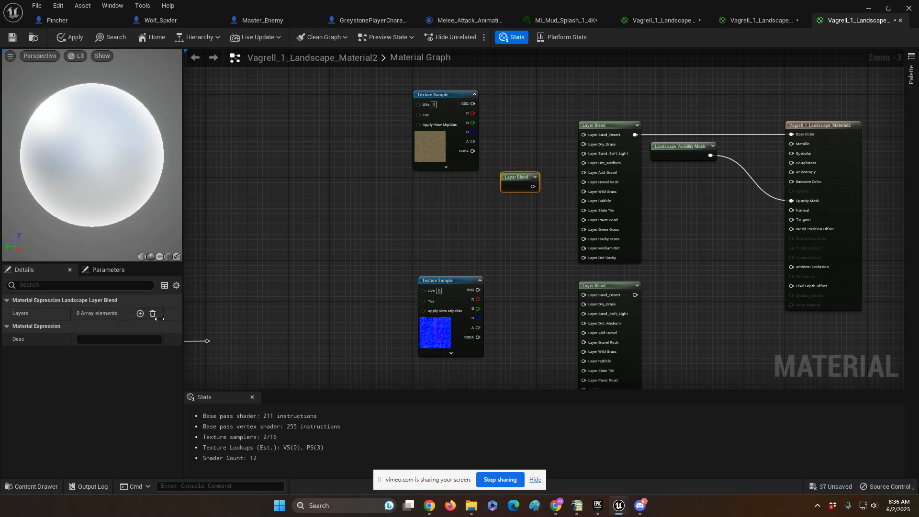
pyautogui.click(139, 313)
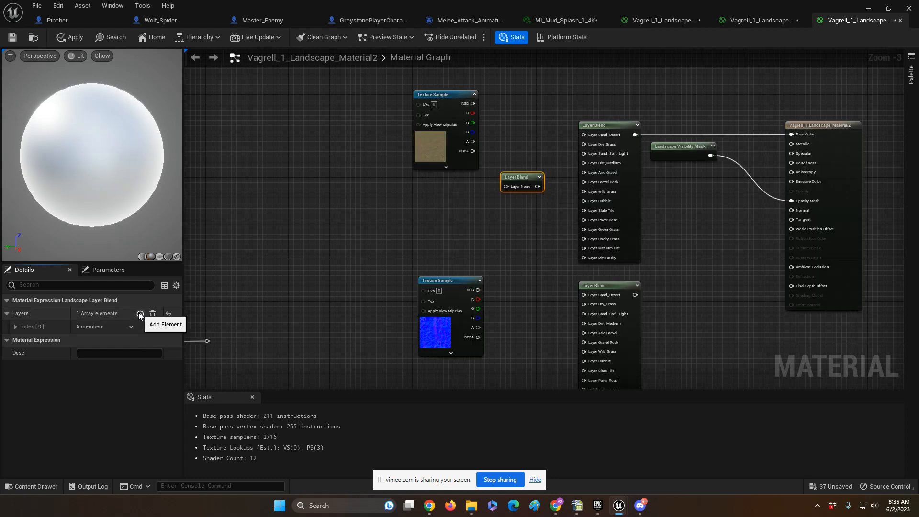
pyautogui.click(139, 313)
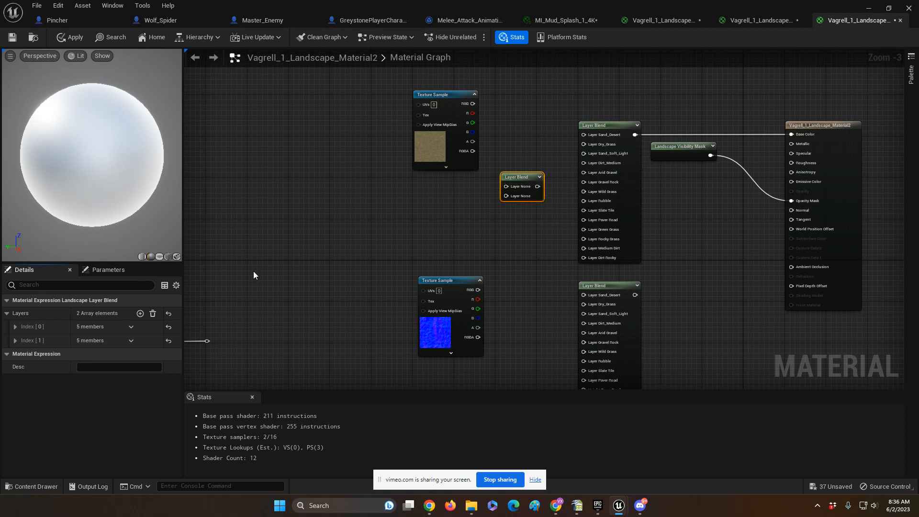
# Open the first layer's name for editing on the new Layer Blend node, and delete that node.
pyautogui.click(16, 327)
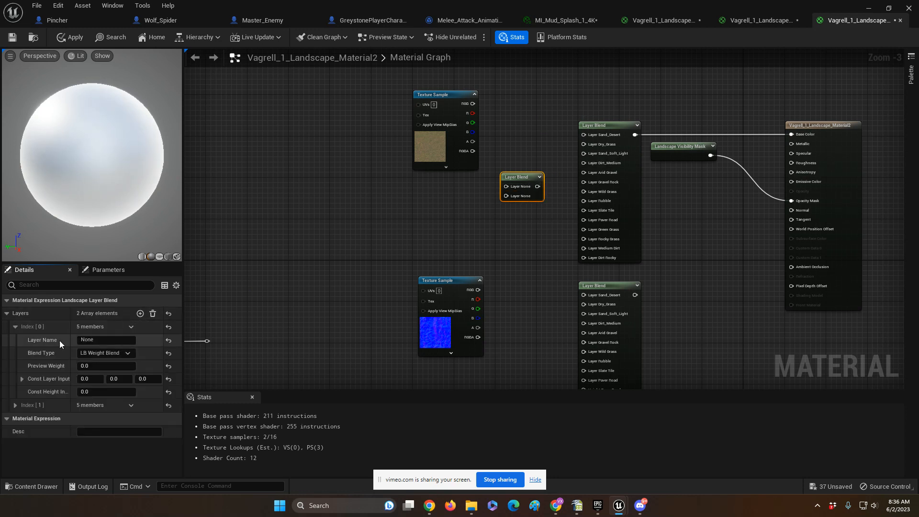
pyautogui.click(107, 342)
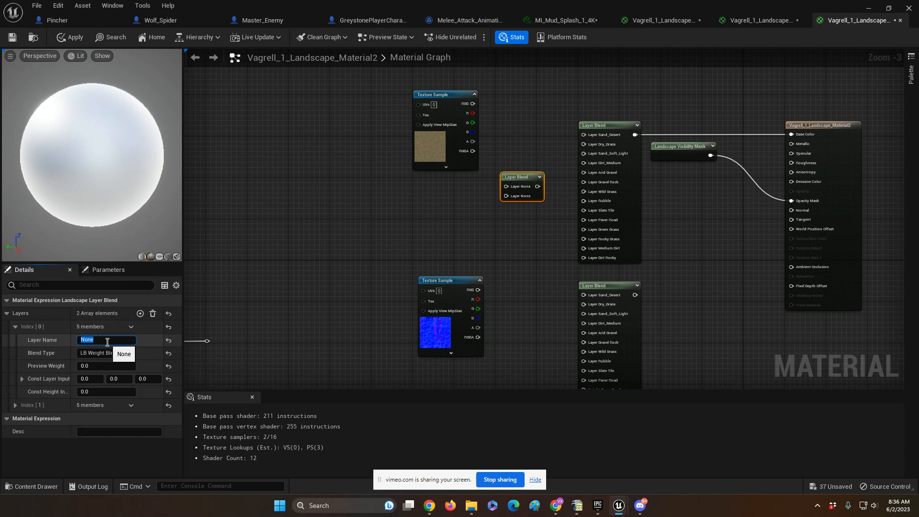
pyautogui.click(525, 177)
pyautogui.press('Delete')
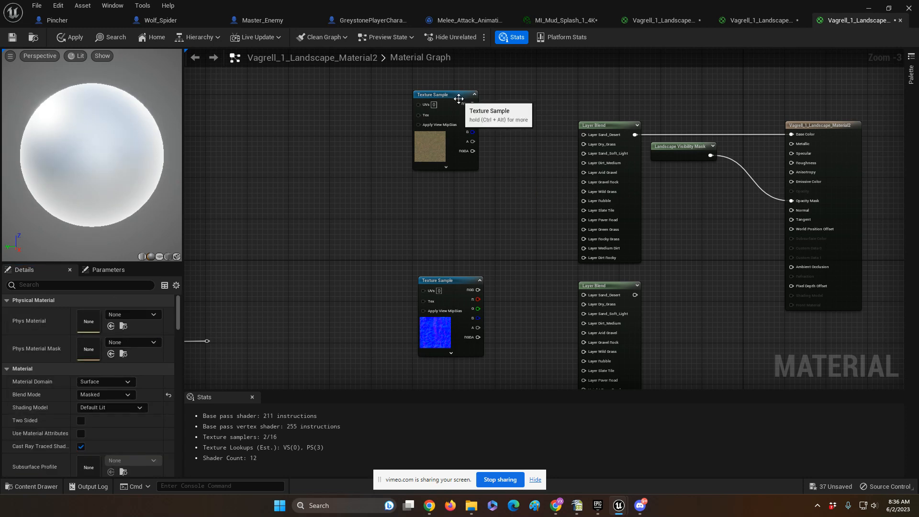
# Connect the color sample's RGB to the upper Layer Blend's Sand_Desert and the normal sample's RGB to the lower one's, lining up both samples.
pyautogui.moveTo(474, 104); pyautogui.dragTo(584, 134)
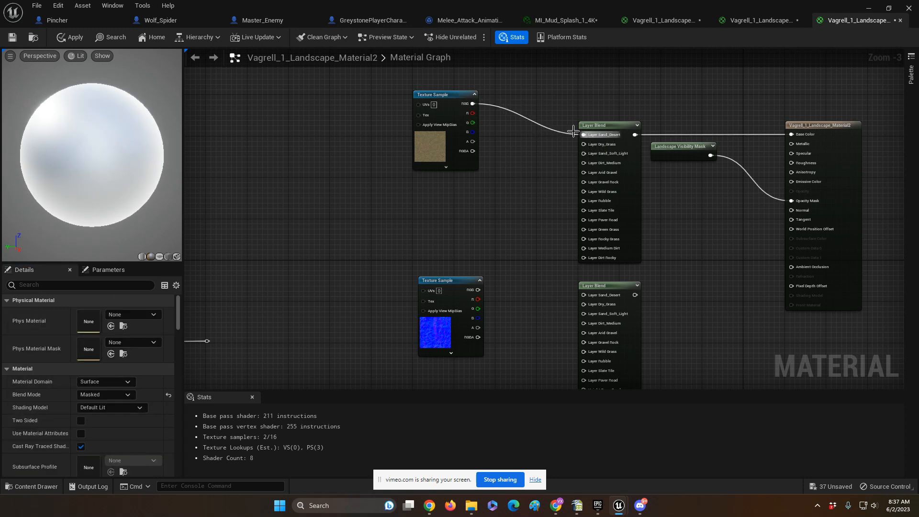
pyautogui.moveTo(460, 94); pyautogui.dragTo(476, 125)
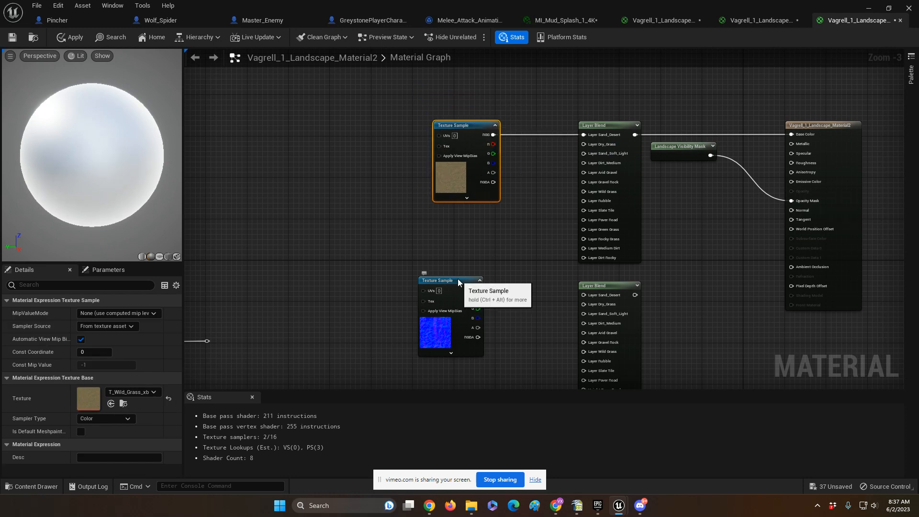
pyautogui.moveTo(458, 279); pyautogui.dragTo(470, 295)
pyautogui.moveTo(555, 283); pyautogui.dragTo(558, 232, button='right')
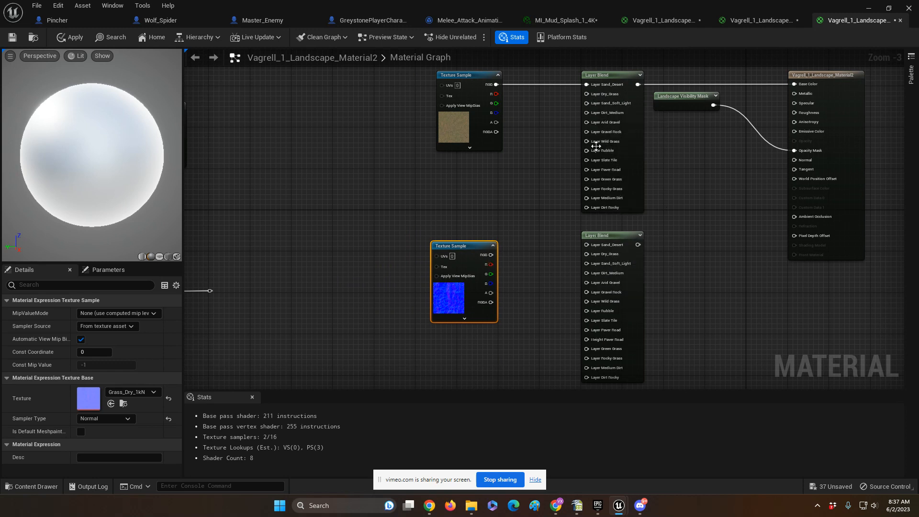
pyautogui.moveTo(471, 246); pyautogui.dragTo(585, 244)
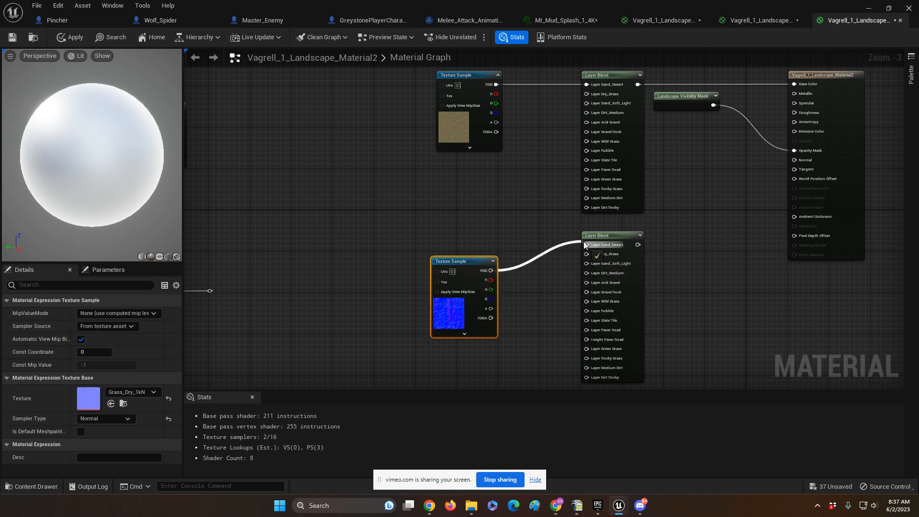
pyautogui.moveTo(475, 267); pyautogui.dragTo(473, 241)
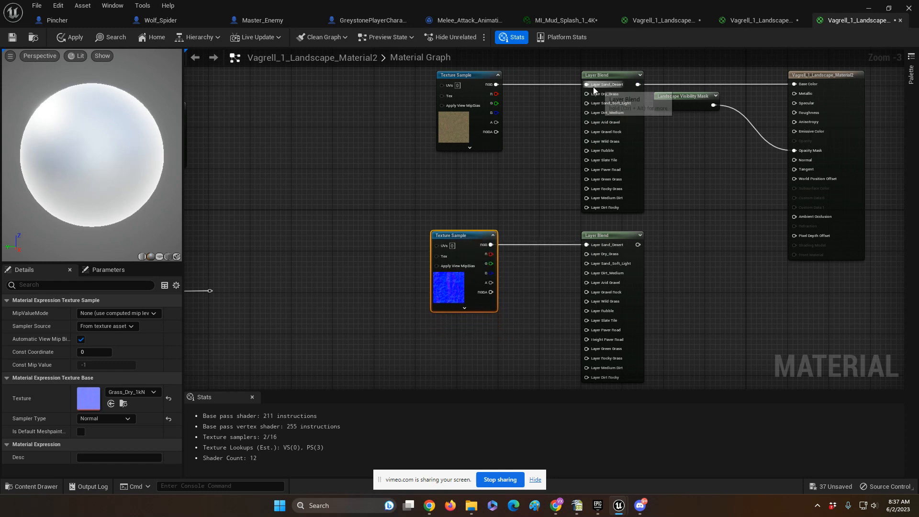
# Duplicate the color texture sample below the original and connect the copy's RGB to the upper Layer Blend's Dry_Grass input.
pyautogui.moveTo(536, 135); pyautogui.dragTo(594, 180, button='right')
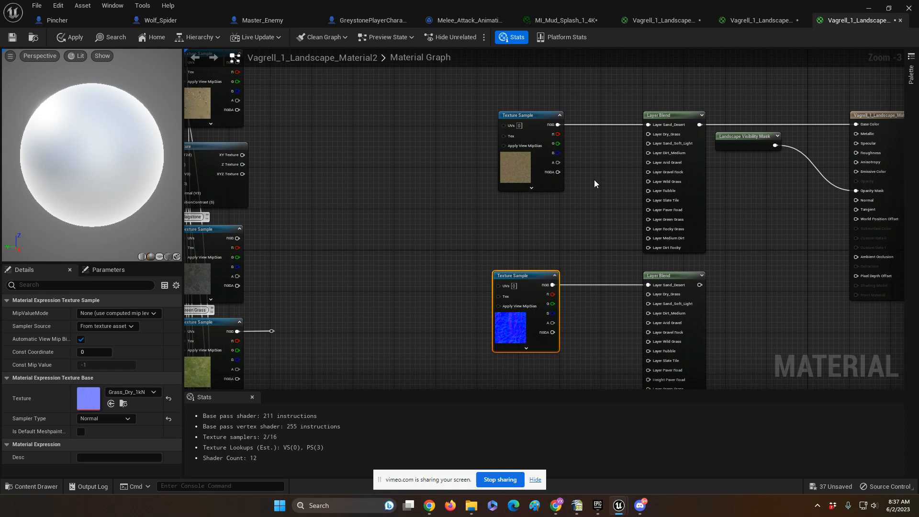
pyautogui.moveTo(533, 230); pyautogui.dragTo(519, 206, button='right')
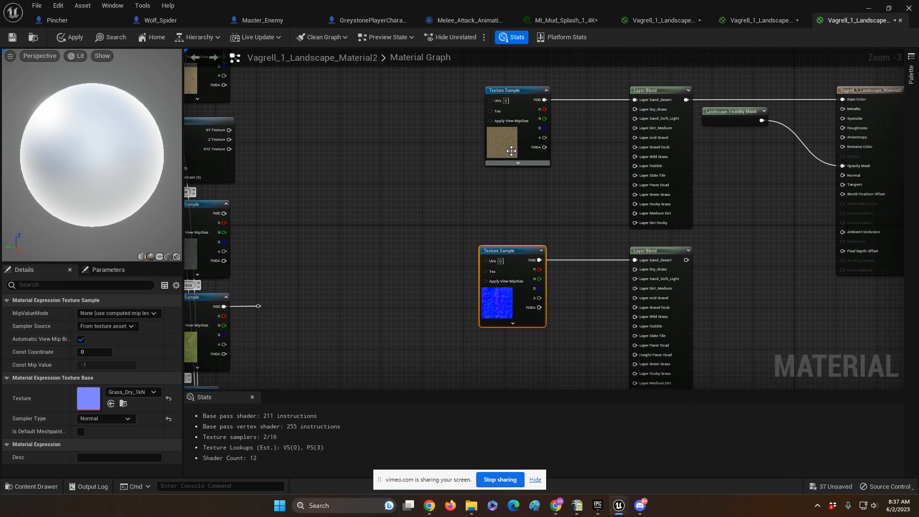
pyautogui.click(518, 92)
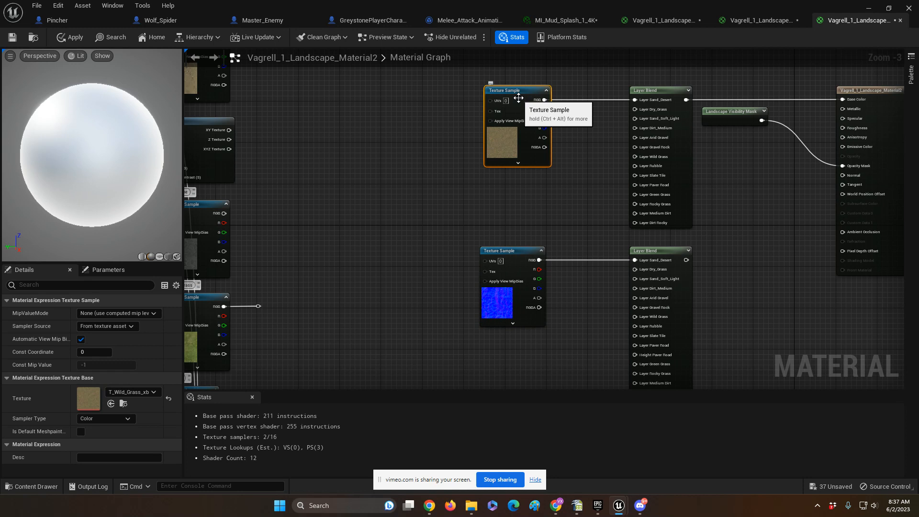
pyautogui.hotkey('ctrl', 'c')
pyautogui.hotkey('ctrl', 'v')
pyautogui.moveTo(532, 164); pyautogui.dragTo(522, 182)
pyautogui.moveTo(511, 252); pyautogui.dragTo(426, 245)
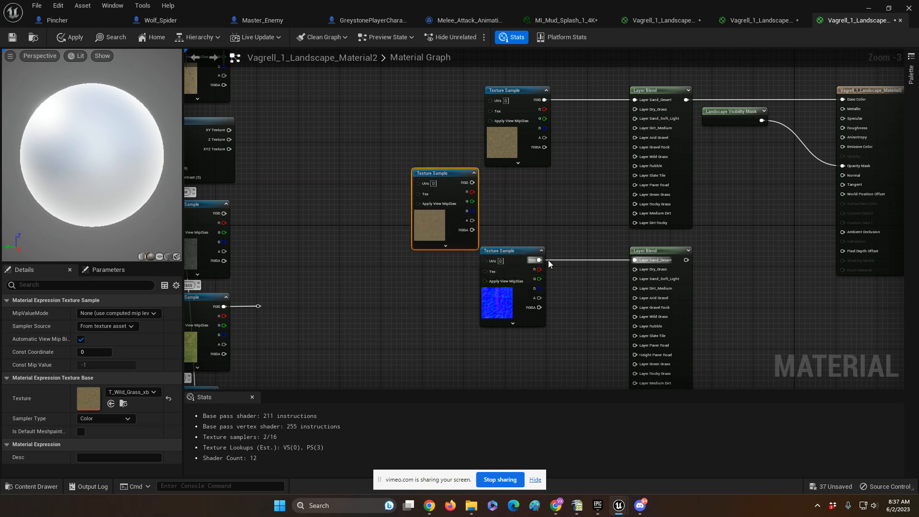
pyautogui.moveTo(515, 253); pyautogui.dragTo(510, 294)
pyautogui.moveTo(456, 175); pyautogui.dragTo(629, 117)
# Duplicate the normal map texture sample and connect the copy's RGB to the lower Layer Blend's Dry_Grass input.
pyautogui.moveTo(616, 242); pyautogui.dragTo(611, 178, button='right')
pyautogui.click(515, 228)
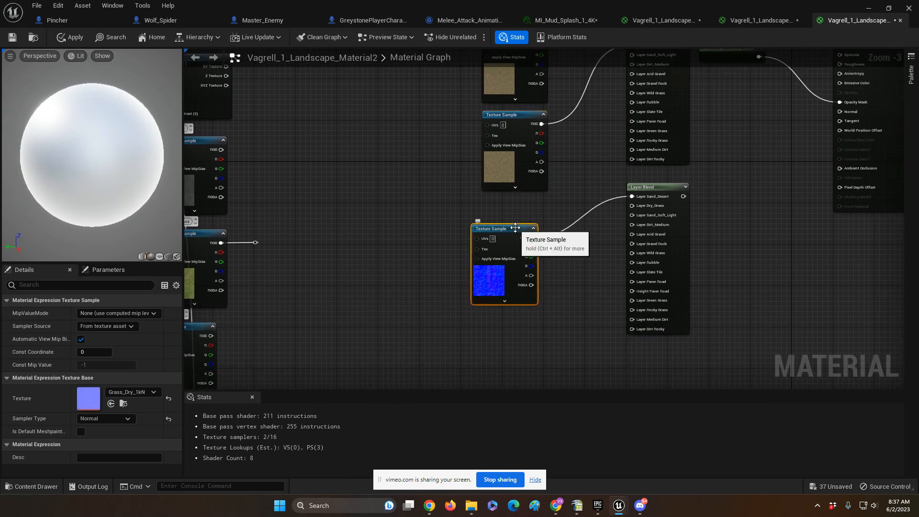
pyautogui.hotkey('ctrl', 'c')
pyautogui.click(502, 329)
pyautogui.hotkey('ctrl', 'v')
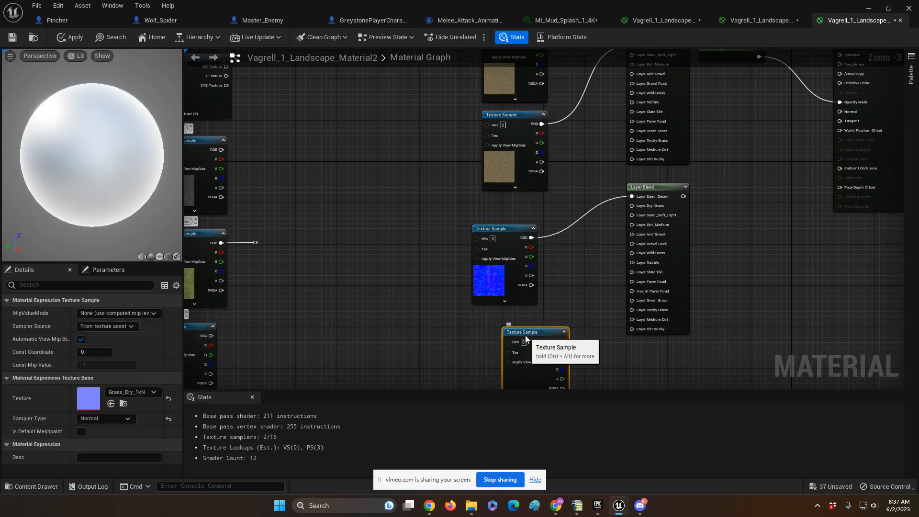
pyautogui.moveTo(526, 339); pyautogui.dragTo(632, 206)
# Connect the lower Layer Blend's output to the material's Normal input.
pyautogui.moveTo(712, 207); pyautogui.dragTo(614, 248, button='right')
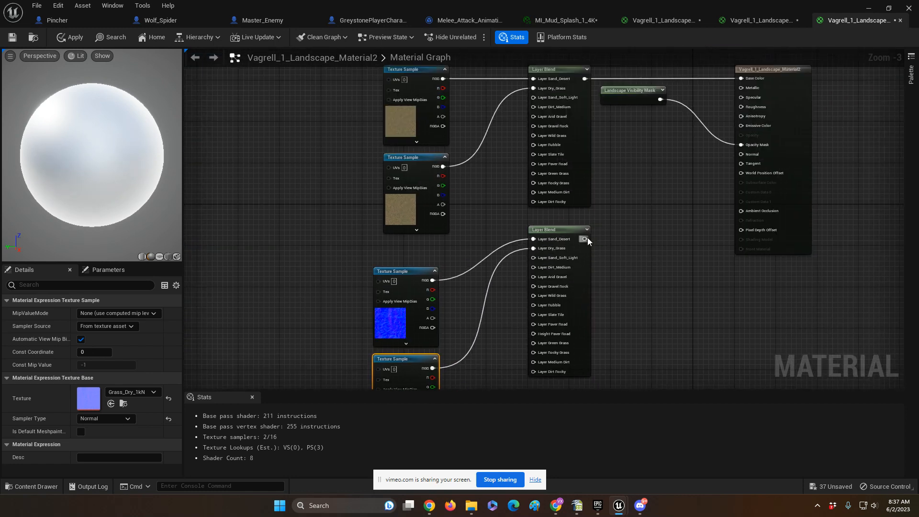
pyautogui.moveTo(588, 238); pyautogui.dragTo(742, 154)
pyautogui.moveTo(660, 161); pyautogui.dragTo(686, 227, button='right')
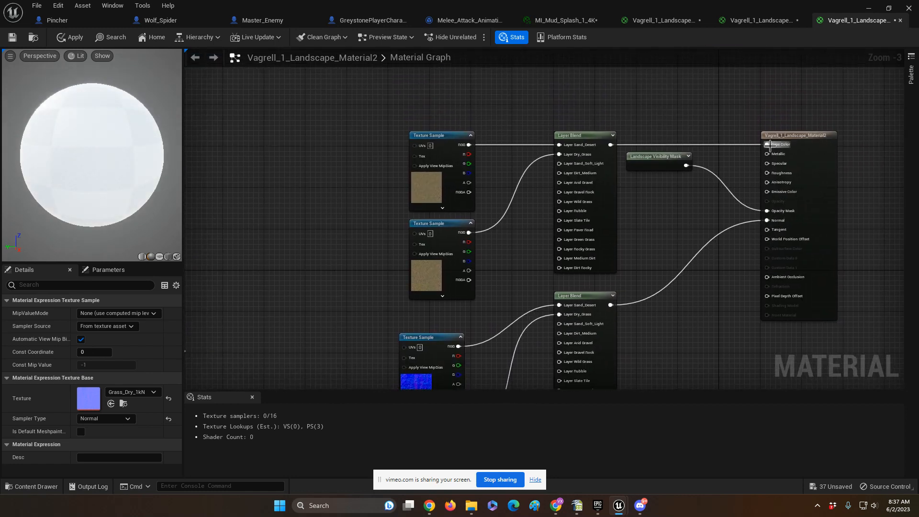
pyautogui.moveTo(657, 275); pyautogui.dragTo(657, 219, button='right')
# Add a LandscapeLayerCoords node before the color texture samples and feed its output into a new Multiply node.
pyautogui.moveTo(510, 222); pyautogui.dragTo(594, 252, button='right')
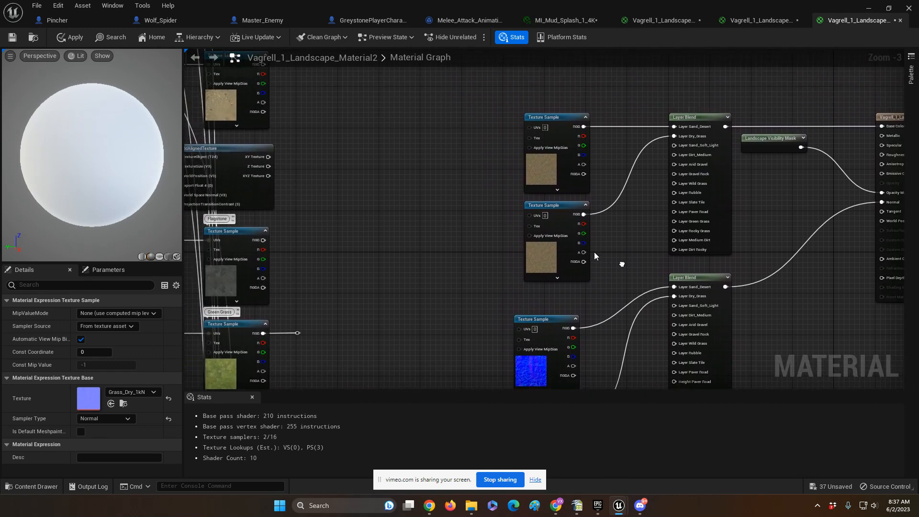
pyautogui.click(635, 231)
pyautogui.rightClick(430, 176)
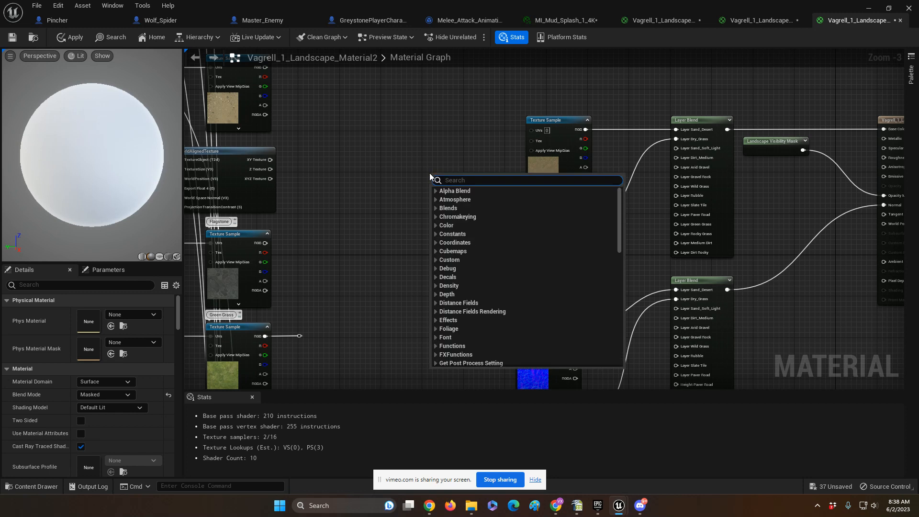
pyautogui.write('lands')
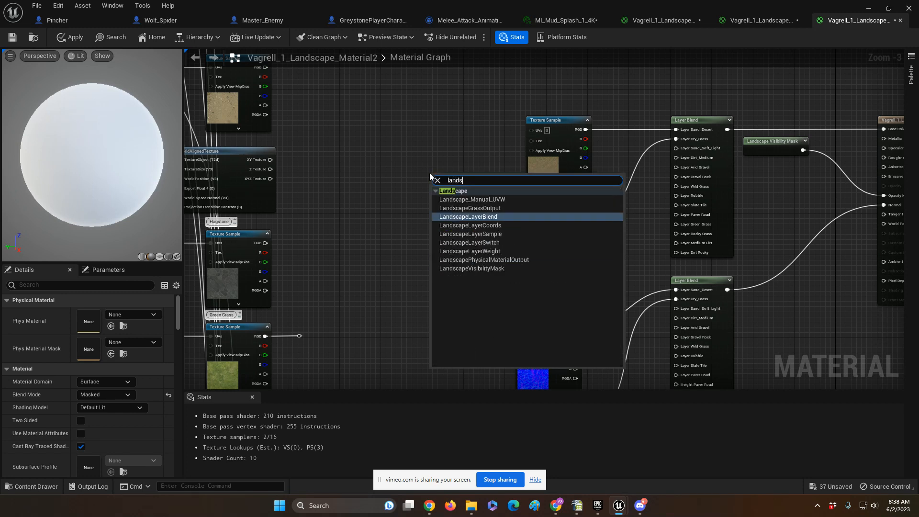
pyautogui.click(478, 225)
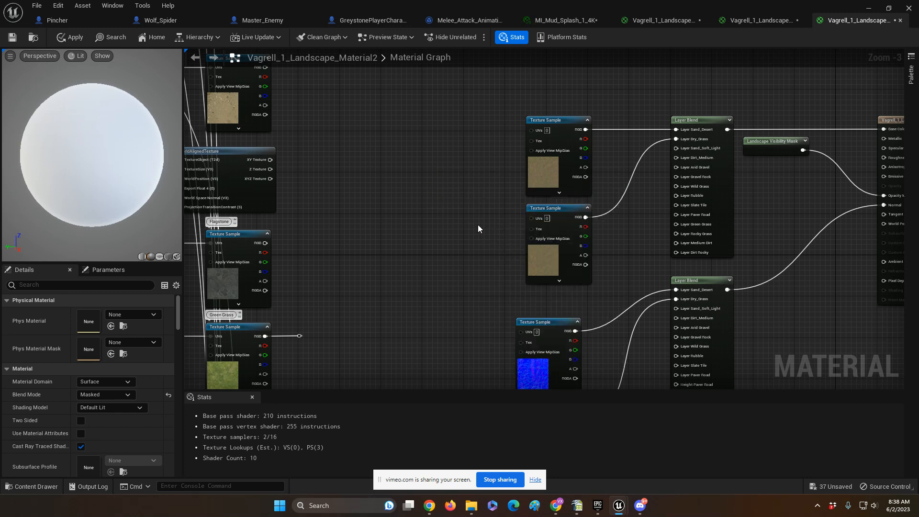
pyautogui.moveTo(464, 192); pyautogui.dragTo(464, 147)
pyautogui.write('multiply')
pyautogui.press('Return')
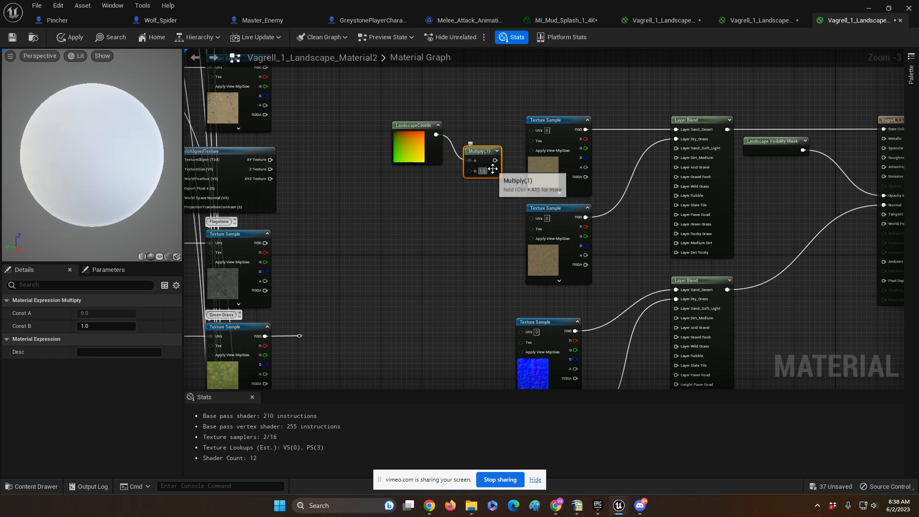
# Set the Multiply node's B value to 0.6 and connect its output to the UVs of the Sand_Desert color and normal samples.
pyautogui.press('BackSpace')
pyautogui.press('BackSpace')
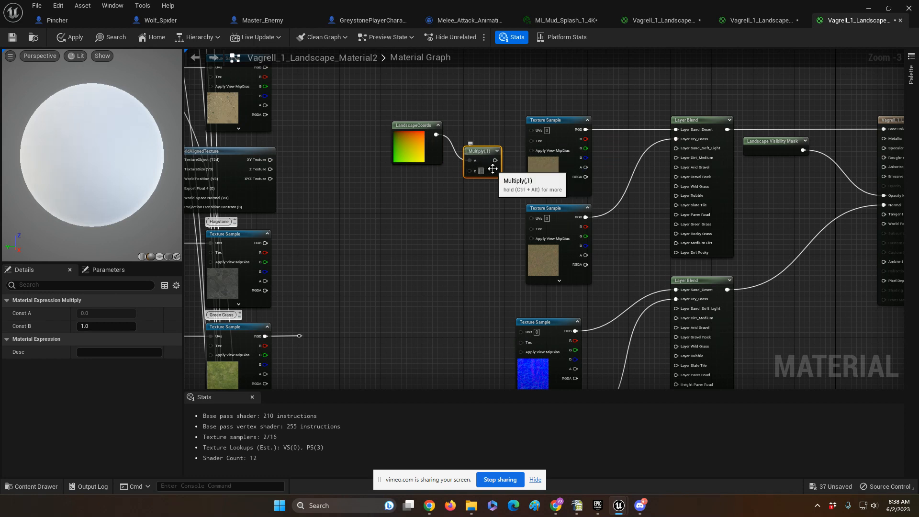
pyautogui.write('0.6')
pyautogui.press('Return')
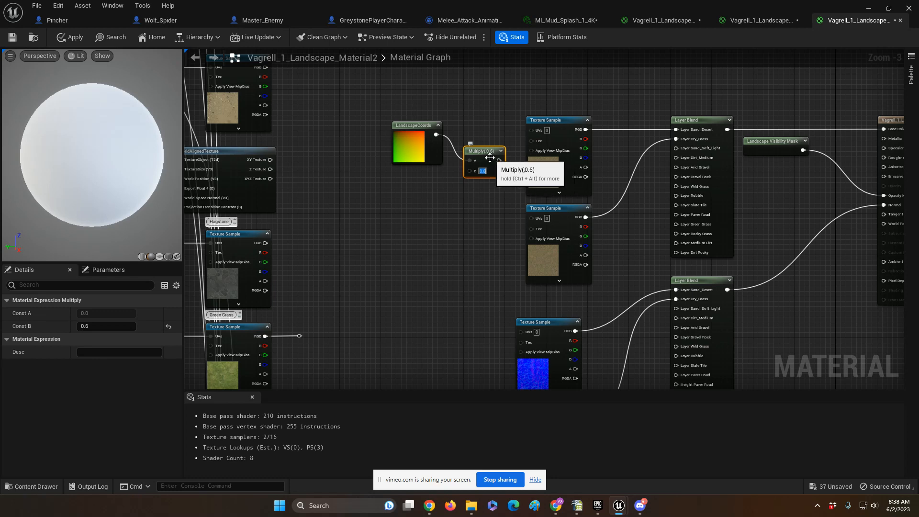
pyautogui.moveTo(493, 169); pyautogui.dragTo(524, 333)
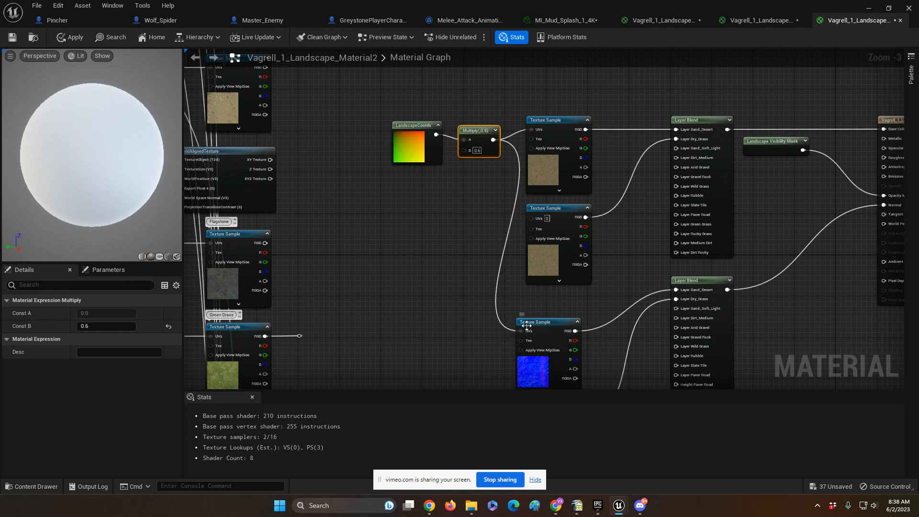
pyautogui.moveTo(457, 210); pyautogui.dragTo(420, 203, button='right')
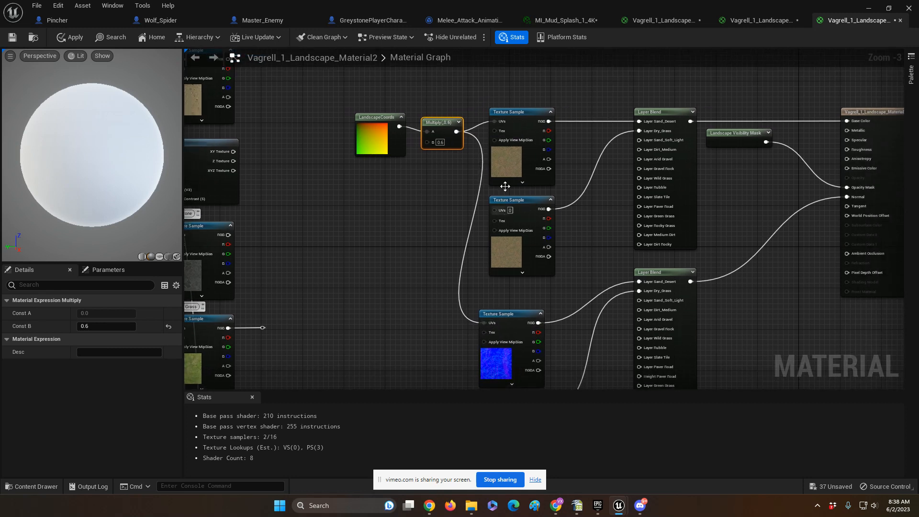
pyautogui.moveTo(506, 319); pyautogui.dragTo(521, 309)
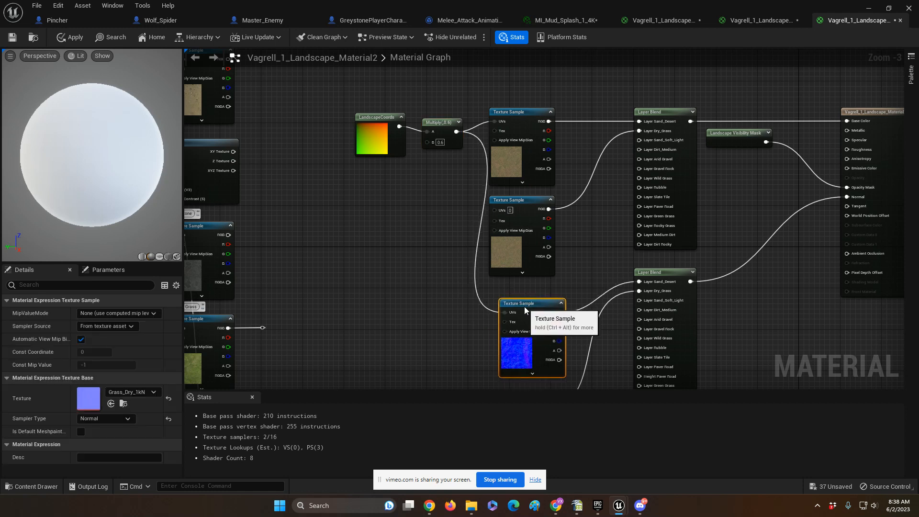
# Switch to the Vagrell_1_Landscape_Material1 graph to view its completed node network.
pyautogui.moveTo(451, 326); pyautogui.dragTo(447, 263, button='right')
pyautogui.moveTo(450, 222); pyautogui.dragTo(444, 243, button='right')
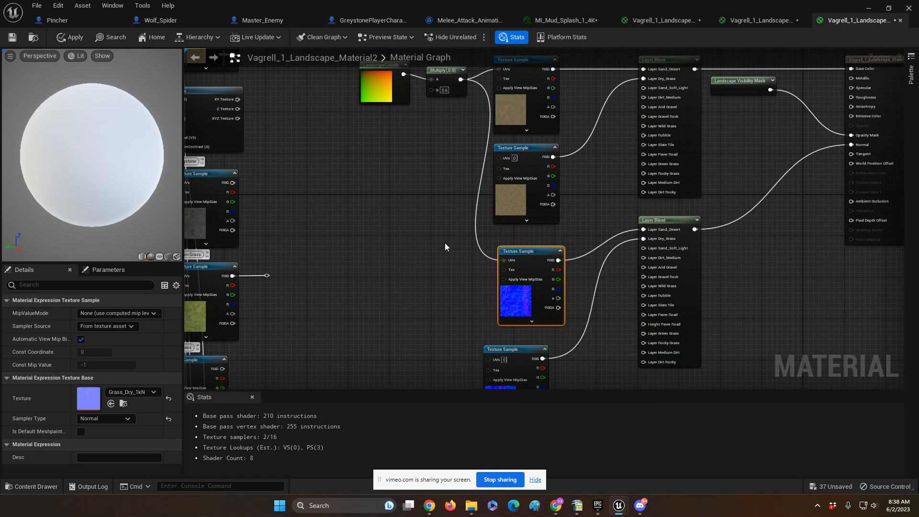
pyautogui.moveTo(433, 182); pyautogui.dragTo(444, 215, button='right')
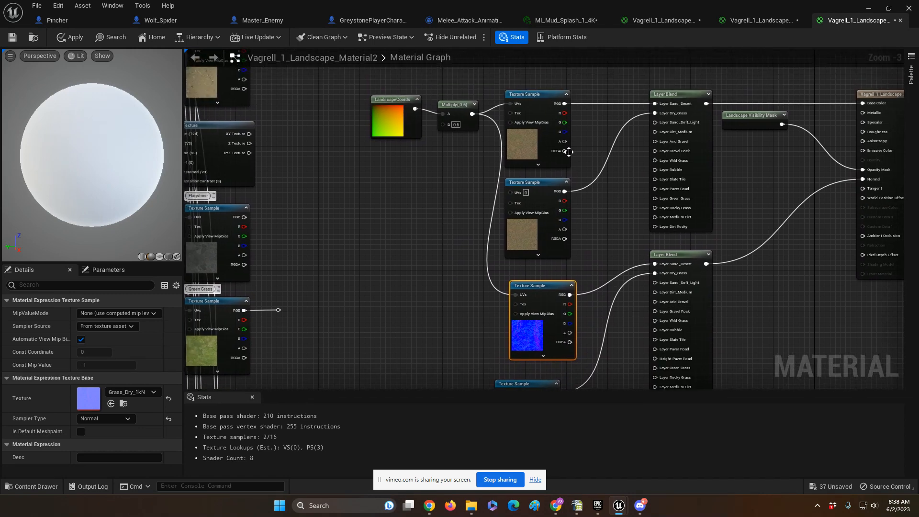
pyautogui.click(766, 20)
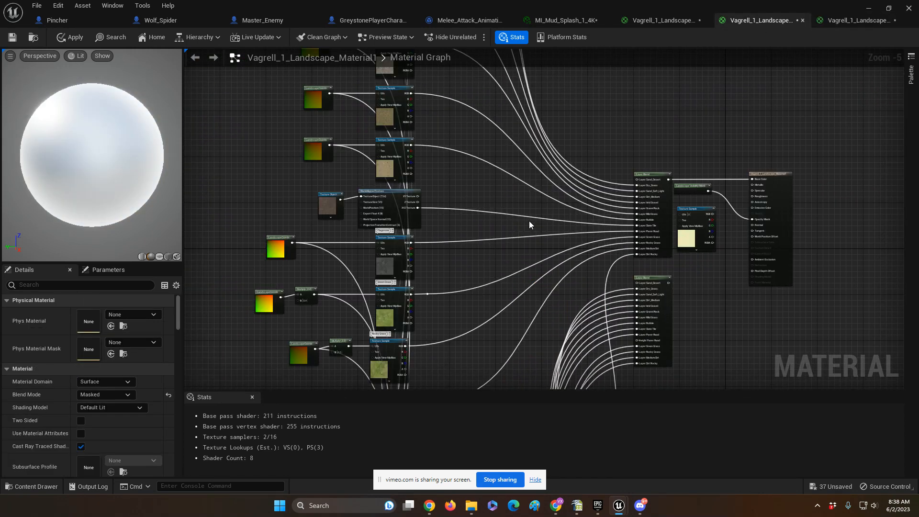
# Examine the column of normal map texture samples and their wiring below the color samples in the Vagrell_1_Landscape_Material1 graph.
pyautogui.scroll(-2, 530, 223)
pyautogui.moveTo(507, 227); pyautogui.dragTo(539, 161, button='right')
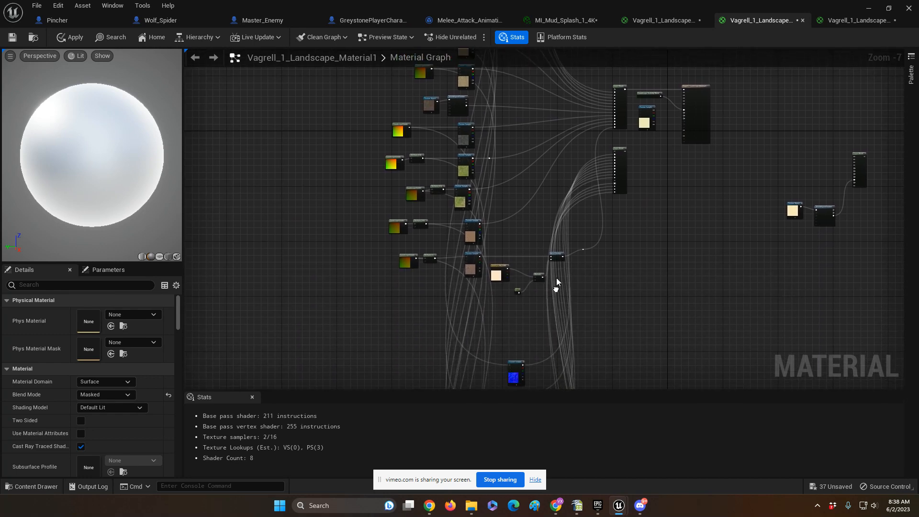
pyautogui.moveTo(556, 278); pyautogui.dragTo(565, 155, button='right')
pyautogui.moveTo(609, 213); pyautogui.dragTo(592, 284, button='right')
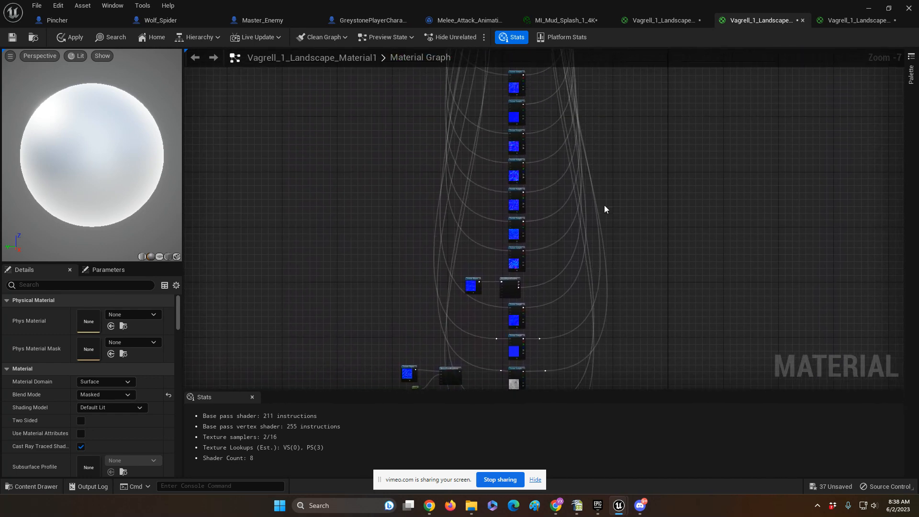
pyautogui.scroll(3, 596, 209)
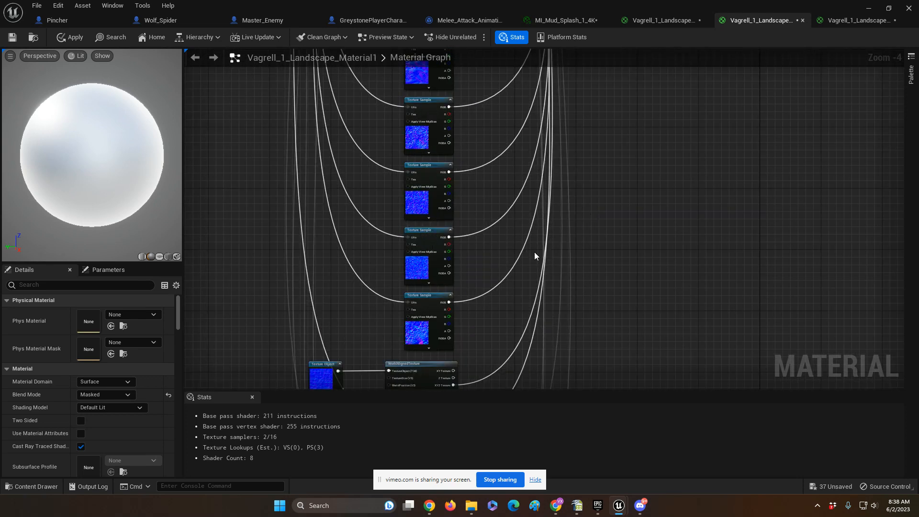
pyautogui.moveTo(534, 256); pyautogui.dragTo(595, 444, button='right')
pyautogui.moveTo(636, 113); pyautogui.dragTo(632, 496, button='right')
pyautogui.moveTo(636, 149); pyautogui.dragTo(646, 292, button='right')
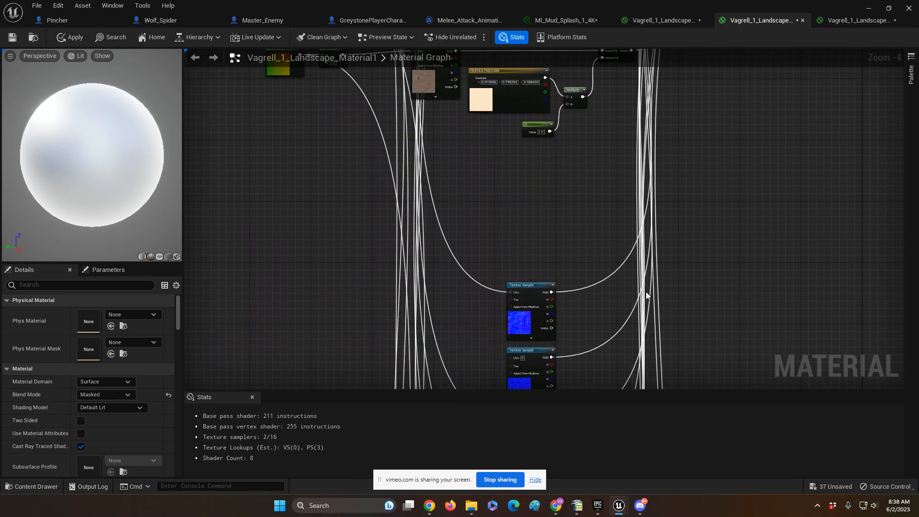
# Review the color texture samples from the Sandy Desert group down to the two Layer Blend nodes they feed.
pyautogui.scroll(-2, 652, 257)
pyautogui.moveTo(473, 147); pyautogui.dragTo(484, 323, button='right')
pyautogui.moveTo(438, 136); pyautogui.dragTo(444, 304, button='right')
pyautogui.moveTo(446, 153); pyautogui.dragTo(447, 255, button='right')
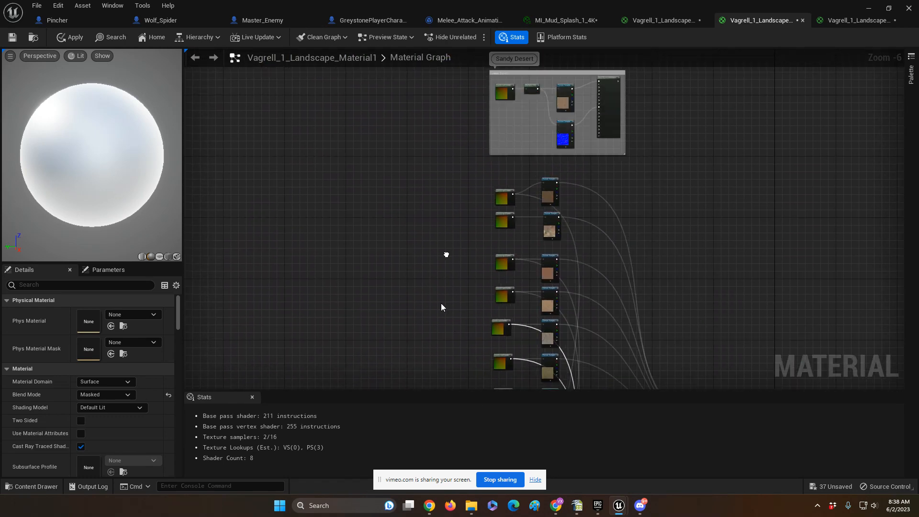
pyautogui.moveTo(441, 306); pyautogui.dragTo(390, 176, button='right')
pyautogui.moveTo(623, 217); pyautogui.dragTo(621, 159, button='right')
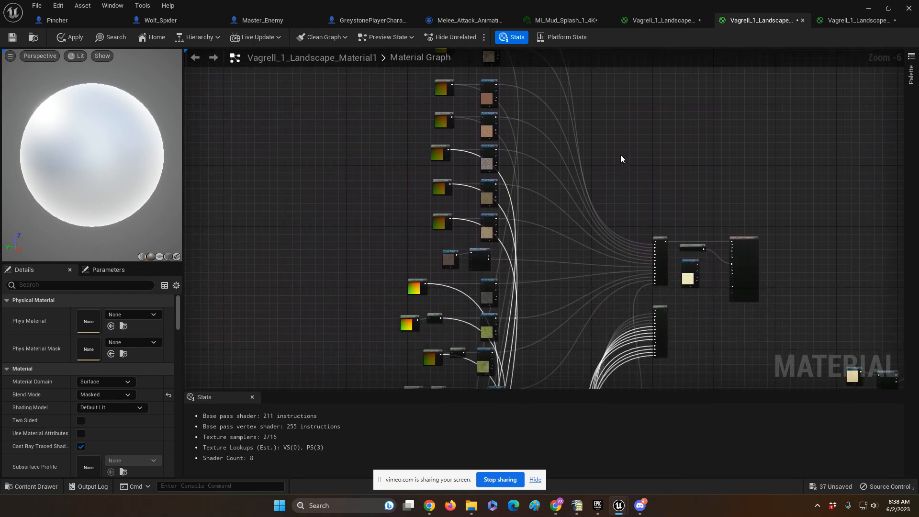
pyautogui.moveTo(576, 242); pyautogui.dragTo(626, 204, button='right')
pyautogui.scroll(1, 573, 195)
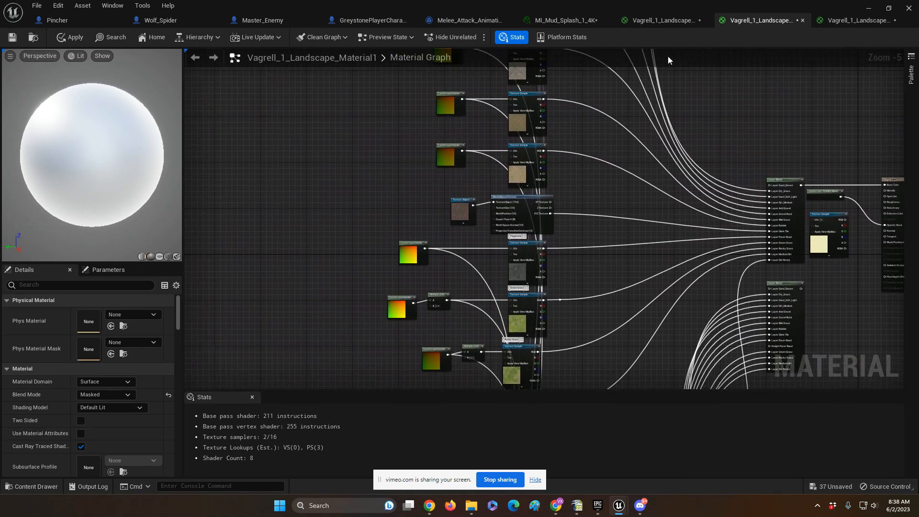
# Switch to the Vagrell_1_Landscape_Material graph and examine the Sandy Desert group's textures wired into its MakeMaterialAttributes node.
pyautogui.click(657, 21)
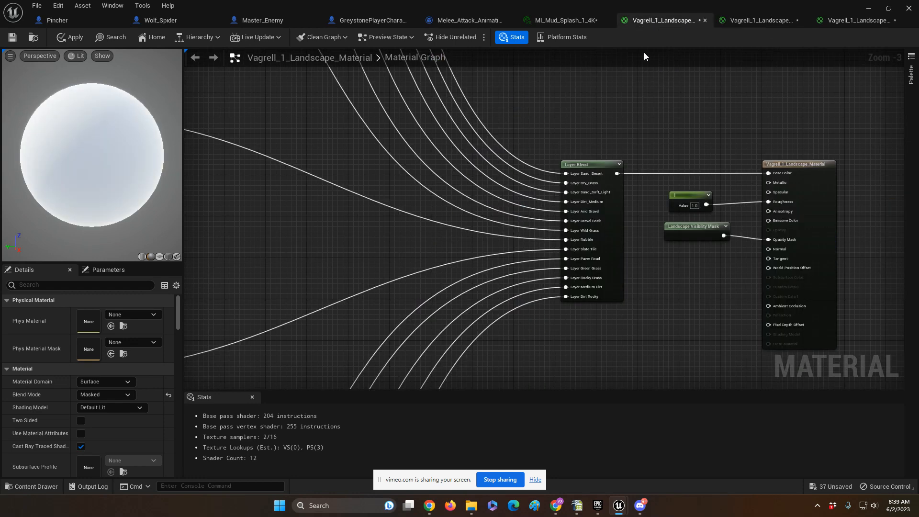
pyautogui.scroll(-4, 633, 142)
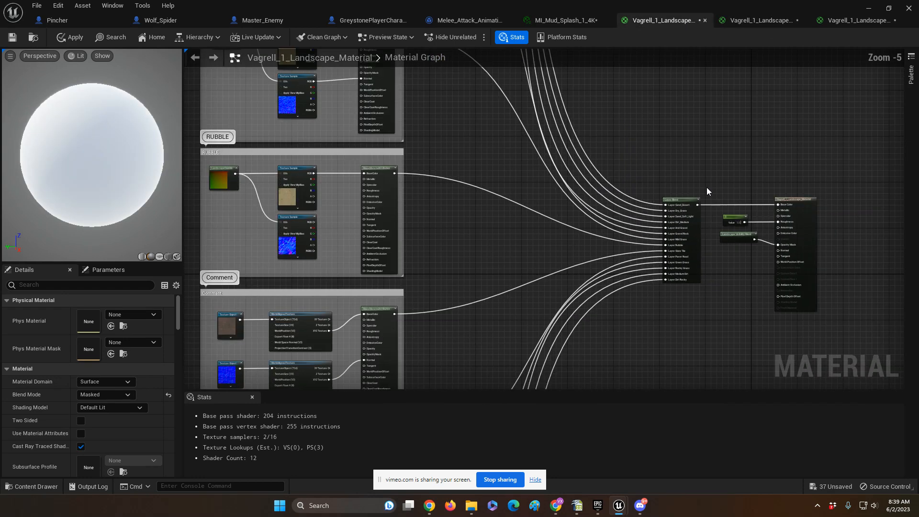
pyautogui.scroll(-2, 707, 190)
pyautogui.moveTo(617, 211); pyautogui.dragTo(610, 94, button='right')
pyautogui.moveTo(626, 241); pyautogui.dragTo(630, 372, button='right')
pyautogui.moveTo(627, 185); pyautogui.dragTo(638, 348, button='right')
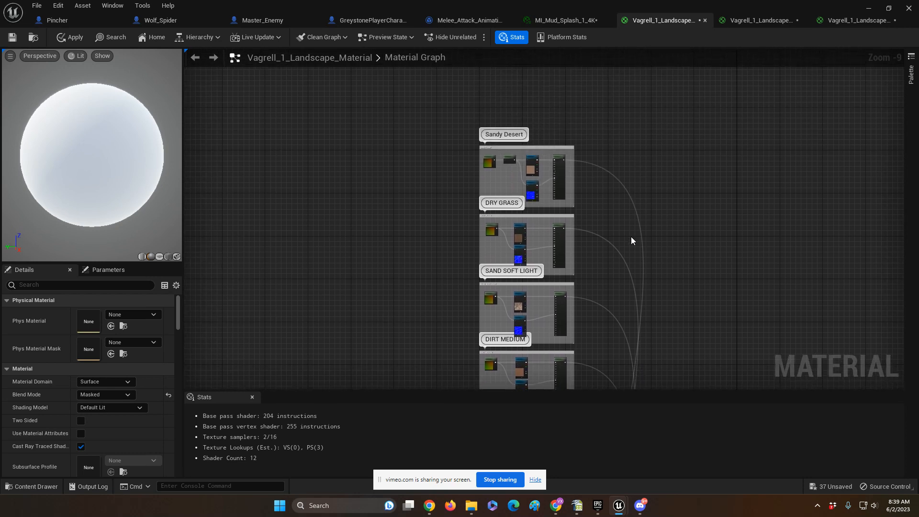
pyautogui.moveTo(631, 236); pyautogui.dragTo(643, 295, button='right')
pyautogui.scroll(7, 639, 293)
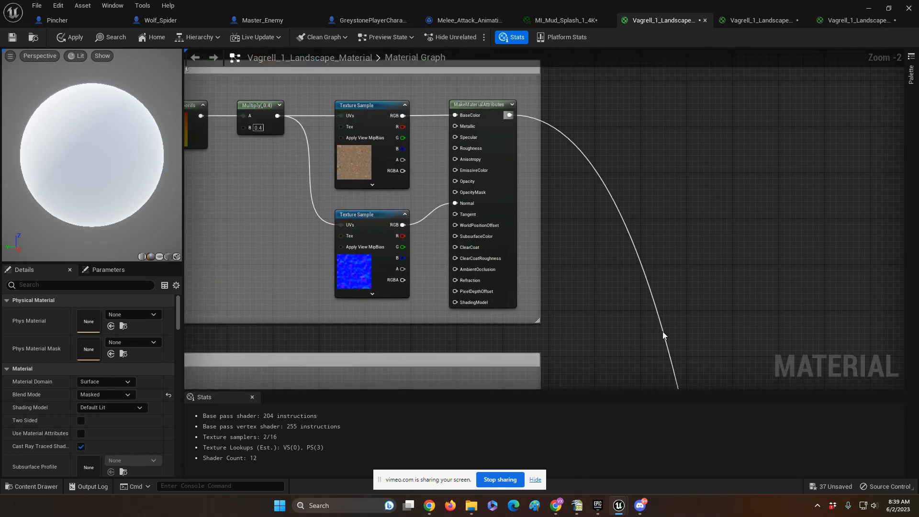
pyautogui.moveTo(576, 163); pyautogui.dragTo(677, 226, button='right')
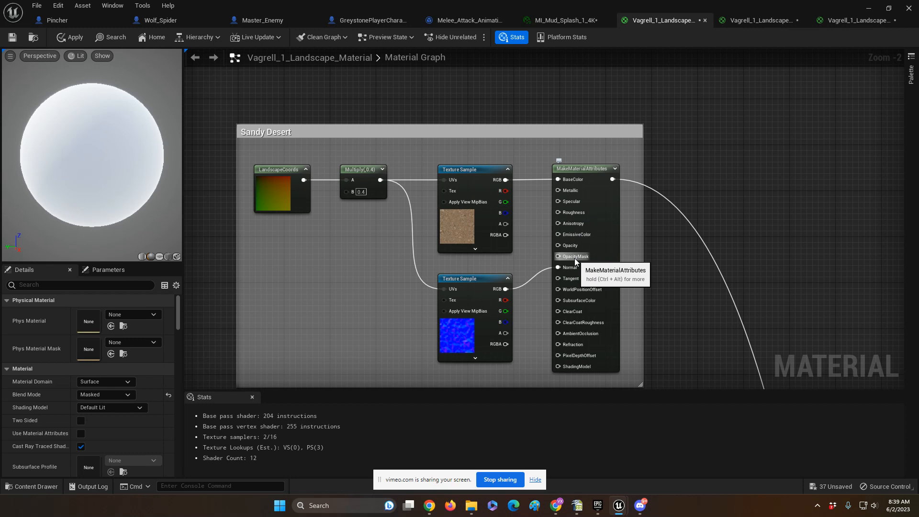
# Inspect the single Layer Blend node and the connections into the Vagrell_1_Landscape_Material output node.
pyautogui.moveTo(690, 301); pyautogui.dragTo(585, 197, button='right')
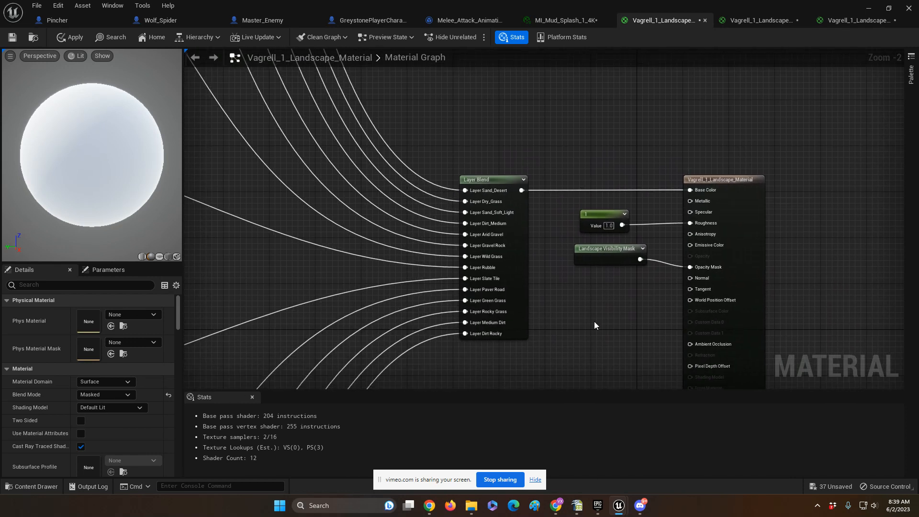
pyautogui.moveTo(594, 321); pyautogui.dragTo(621, 300, button='right')
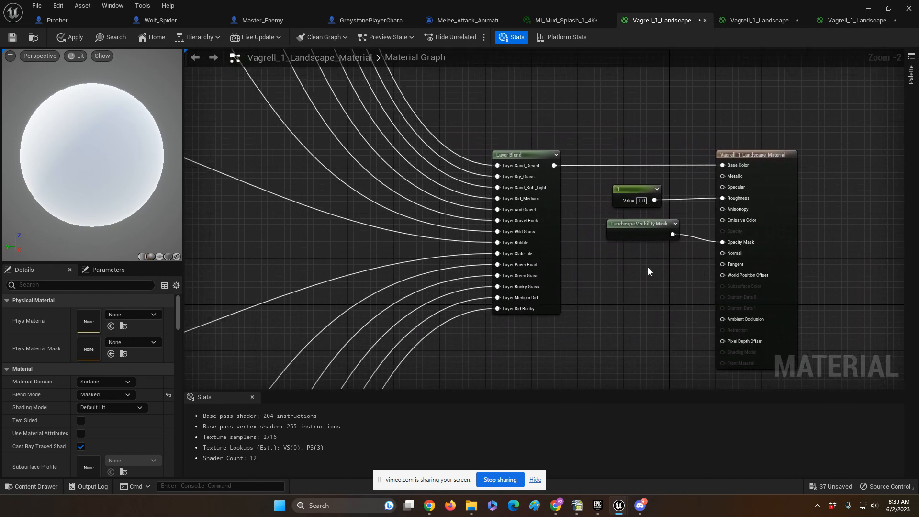
pyautogui.scroll(-1, 652, 273)
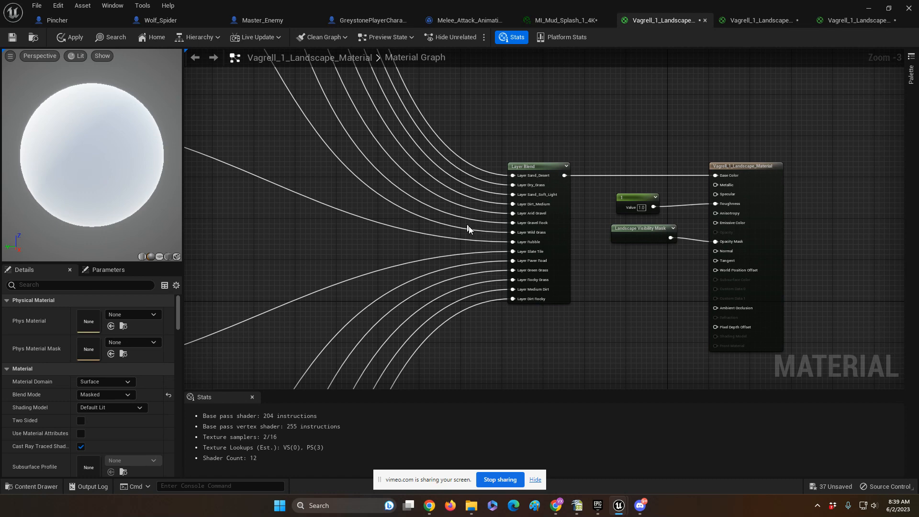
# Review the commented layer groups from Rubble down through Paver, Green Grass and Medium Dirt to Dirt Rocky.
pyautogui.moveTo(274, 158); pyautogui.dragTo(677, 221, button='right')
pyautogui.moveTo(544, 249); pyautogui.dragTo(706, 228, button='right')
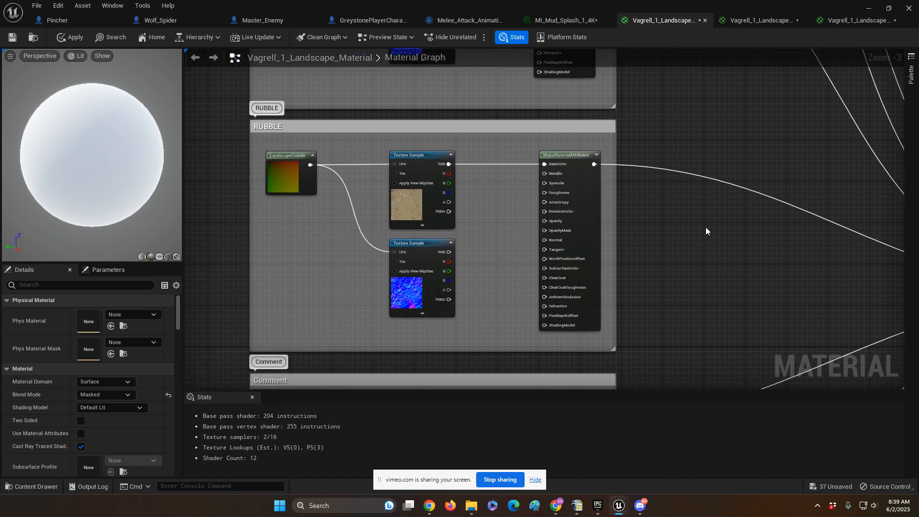
pyautogui.scroll(-1, 623, 239)
pyautogui.moveTo(503, 282); pyautogui.dragTo(552, 127, button='right')
pyautogui.moveTo(555, 374); pyautogui.dragTo(571, 206, button='right')
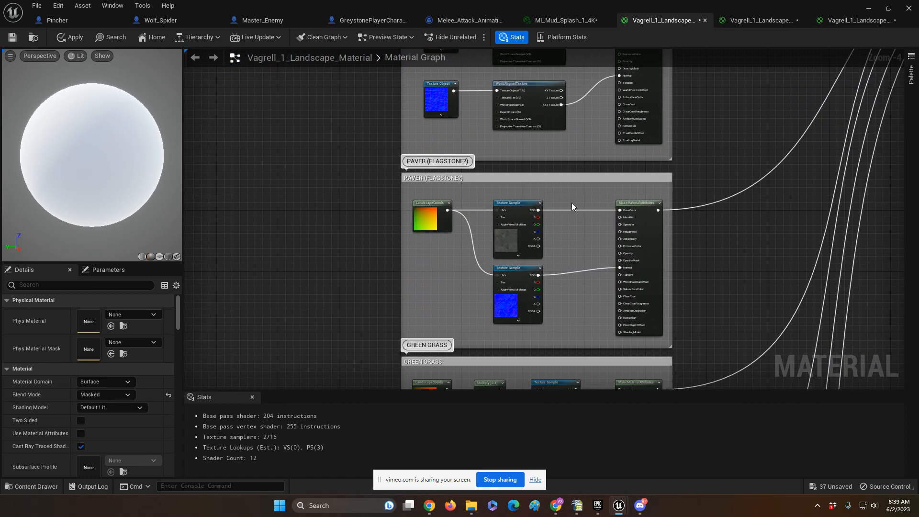
pyautogui.moveTo(569, 318); pyautogui.dragTo(573, 137, button='right')
pyautogui.moveTo(551, 278); pyautogui.dragTo(549, 87, button='right')
pyautogui.moveTo(512, 311); pyautogui.dragTo(515, 110, button='right')
pyautogui.scroll(-1, 497, 188)
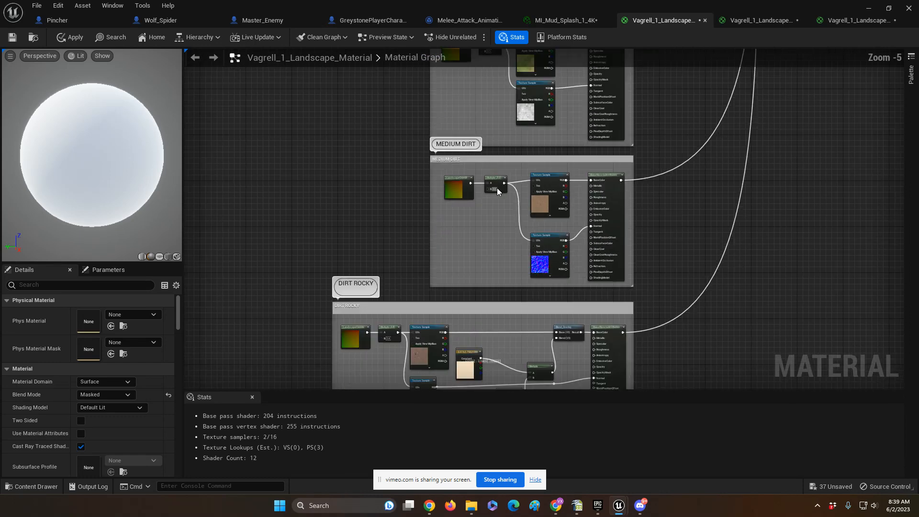
pyautogui.moveTo(490, 285); pyautogui.dragTo(501, 174, button='right')
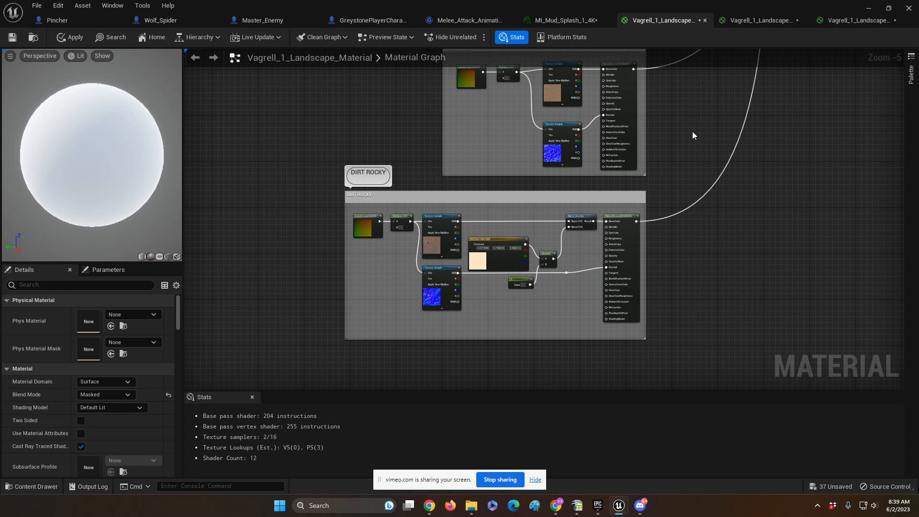
# Inspect the Rocky Grass group's Multiply, texture samples and MakeMaterialAttributes node up close.
pyautogui.moveTo(673, 122); pyautogui.dragTo(653, 252, button='right')
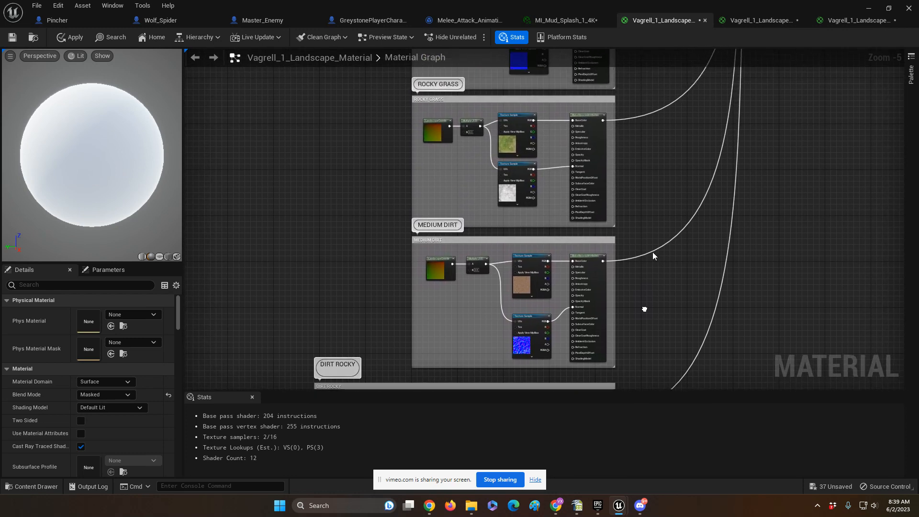
pyautogui.moveTo(648, 199); pyautogui.dragTo(697, 240, button='right')
pyautogui.scroll(1, 652, 263)
pyautogui.scroll(1, 655, 239)
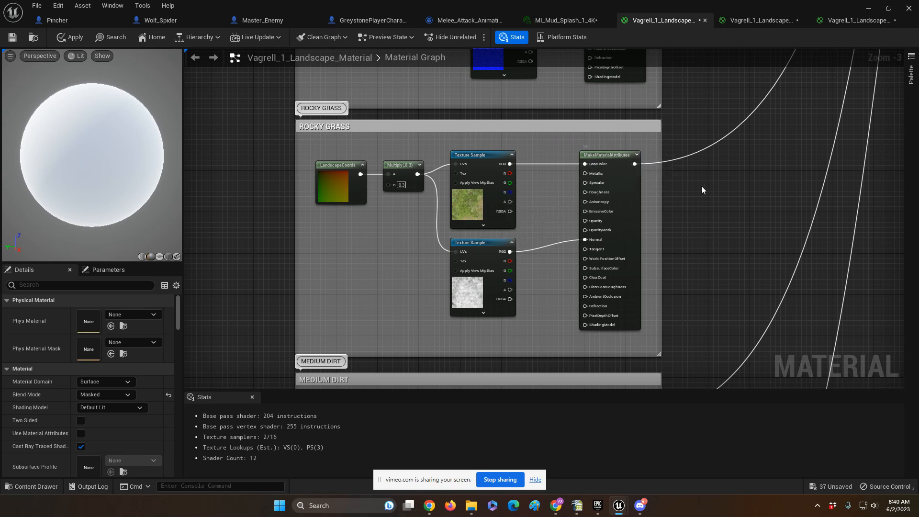
pyautogui.scroll(3, 654, 249)
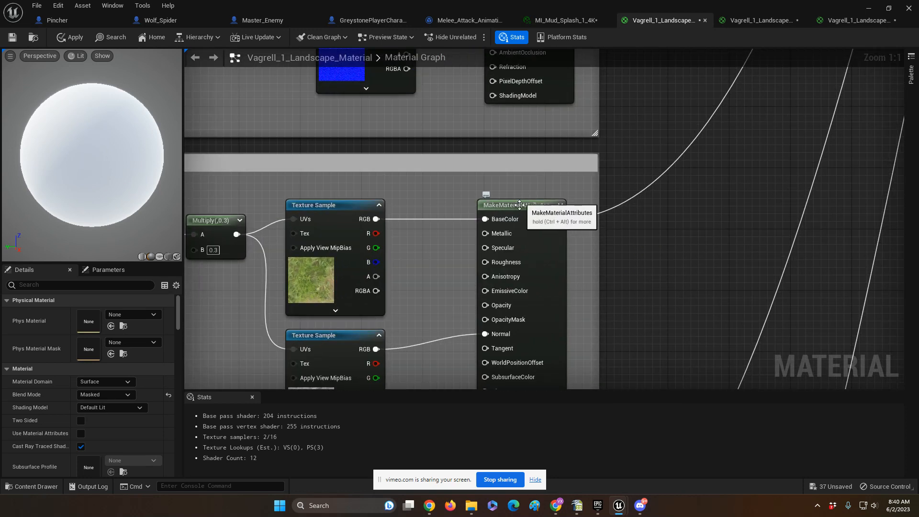
pyautogui.scroll(-3, 517, 223)
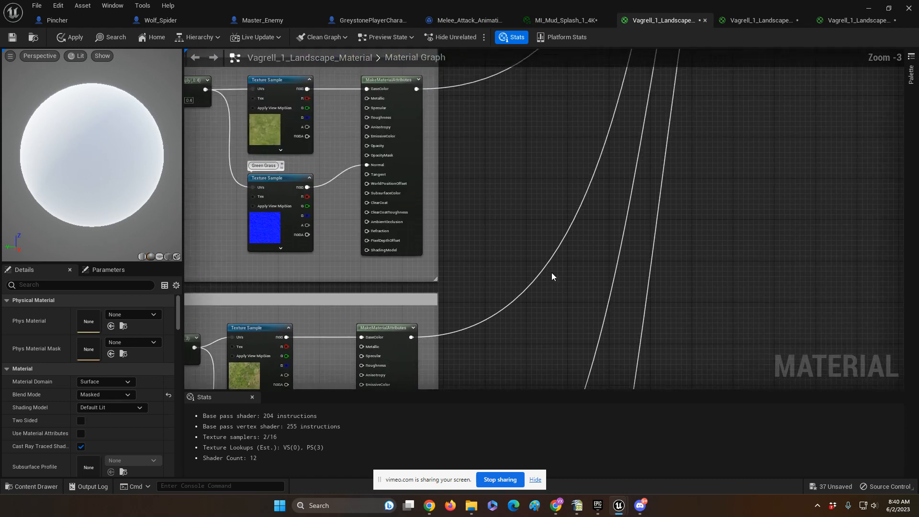
# View how the layer groups' MakeMaterialAttributes outputs converge on the Layer Blend node across the graph.
pyautogui.scroll(-4, 552, 277)
pyautogui.moveTo(659, 154); pyautogui.dragTo(651, 313, button='right')
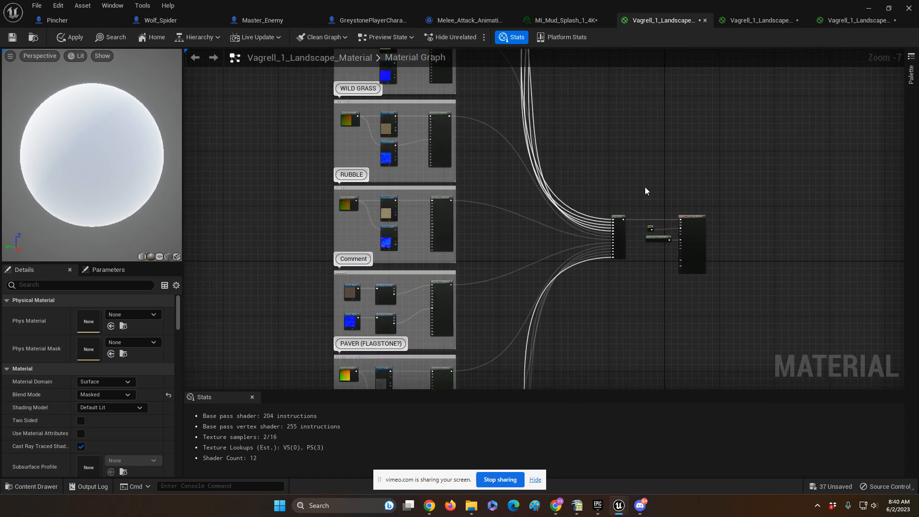
pyautogui.moveTo(645, 188); pyautogui.dragTo(705, 185, button='right')
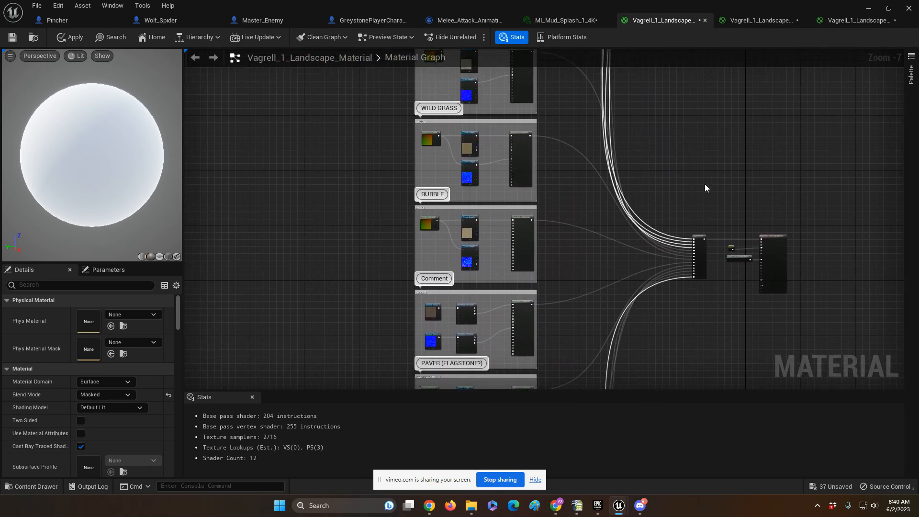